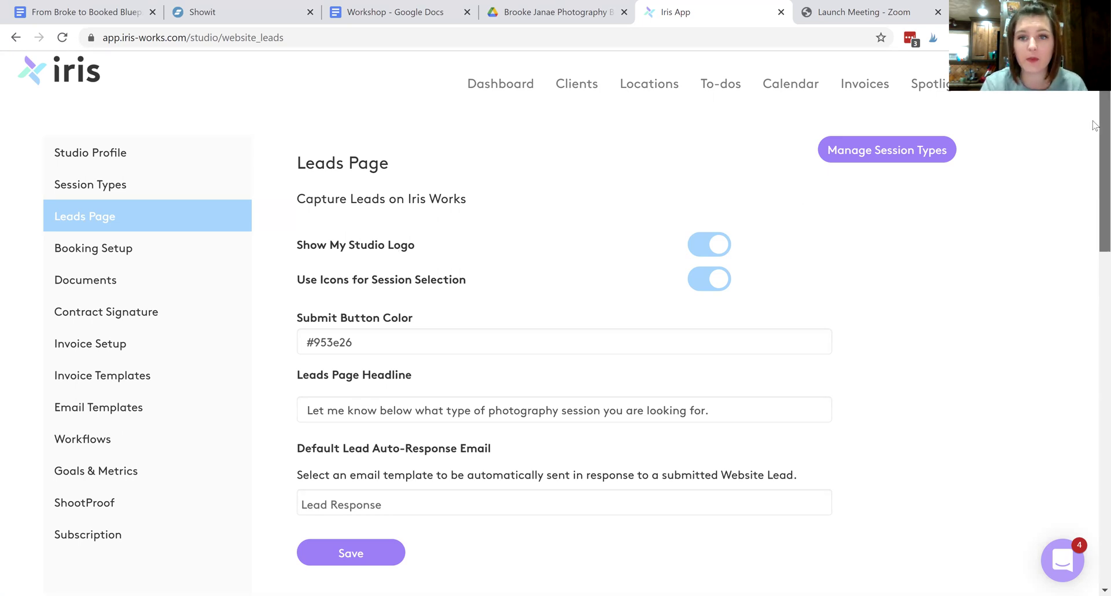
Review the Leads Page settings alongside the logo, headline, session icon and contact fields in the form preview
left_click_drag(1096, 163, 1095, 320)
scroll(1094, 277, "up", 9)
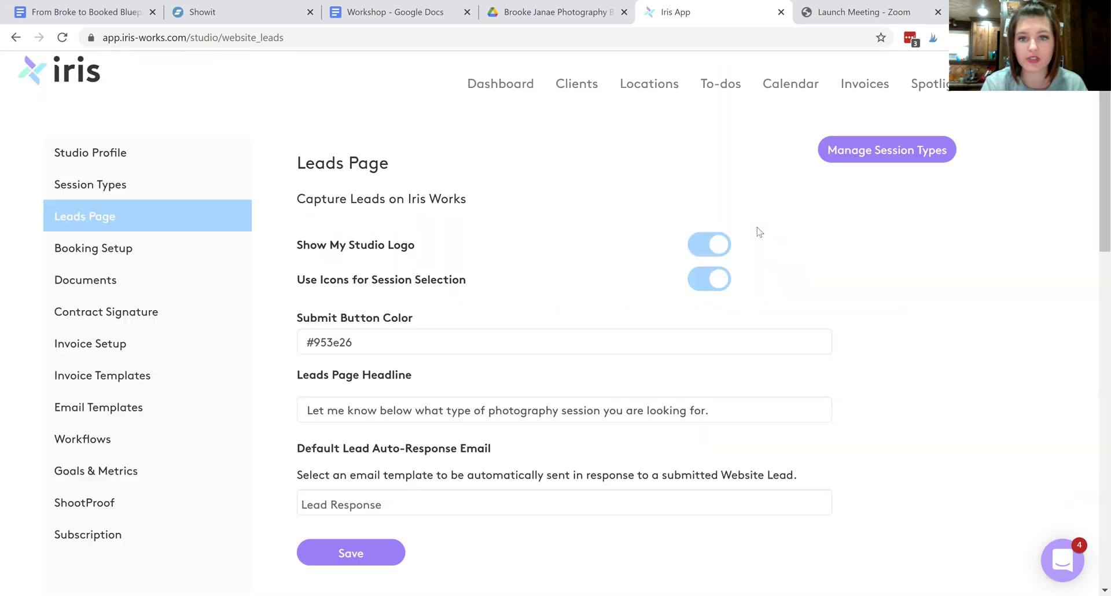
left_click_drag(1094, 249, 1093, 341)
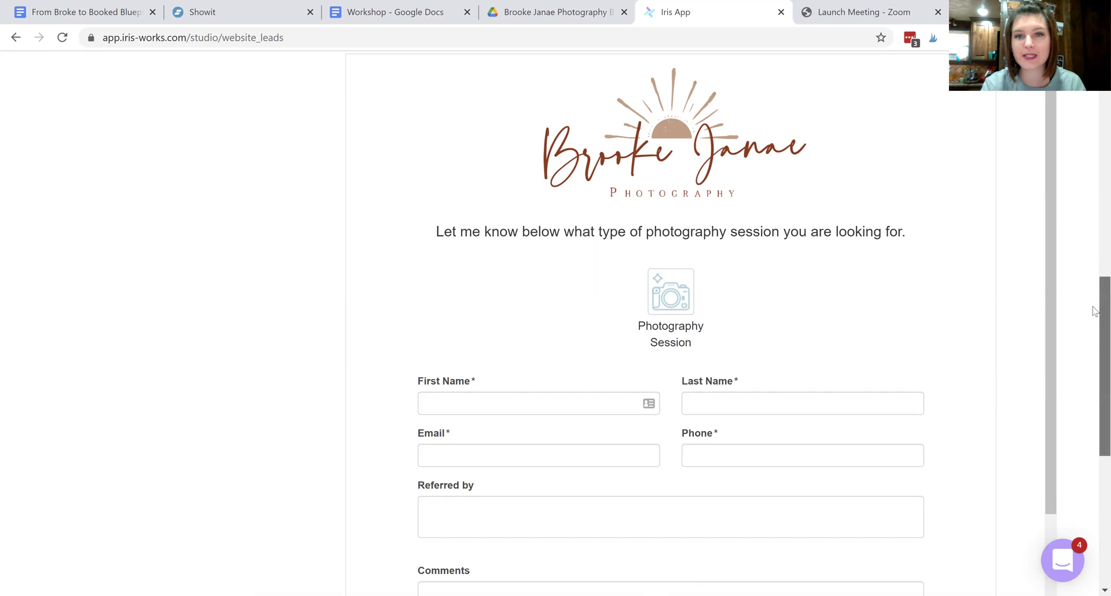
left_click_drag(1098, 306, 1095, 209)
scroll(1095, 249, "down", 3)
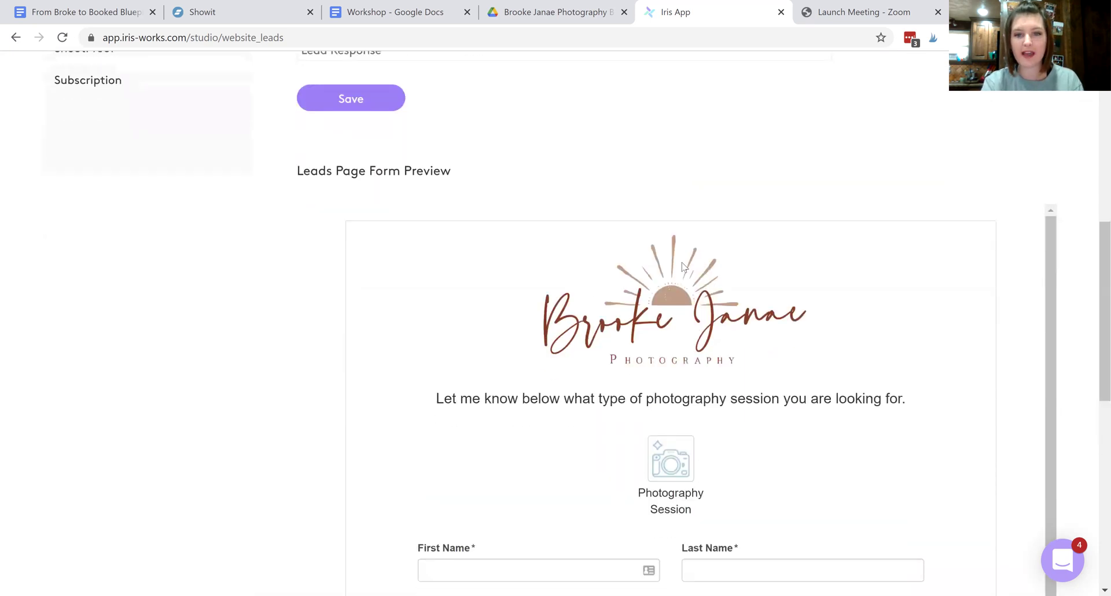
left_click_drag(1093, 270, 1093, 114)
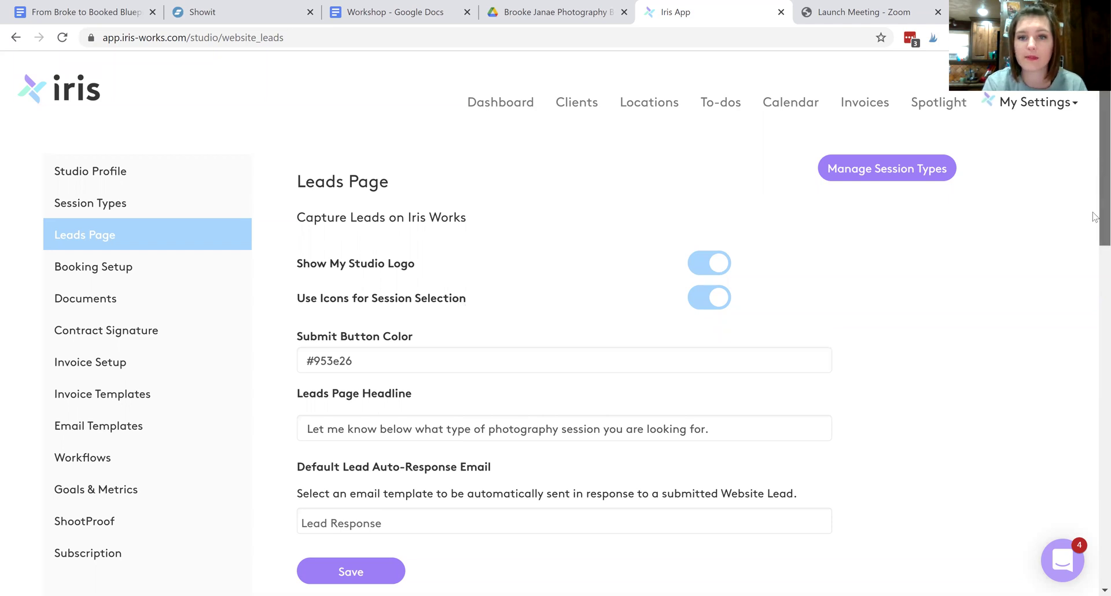
left_click_drag(1094, 217, 1093, 285)
scroll(649, 425, "down", 3)
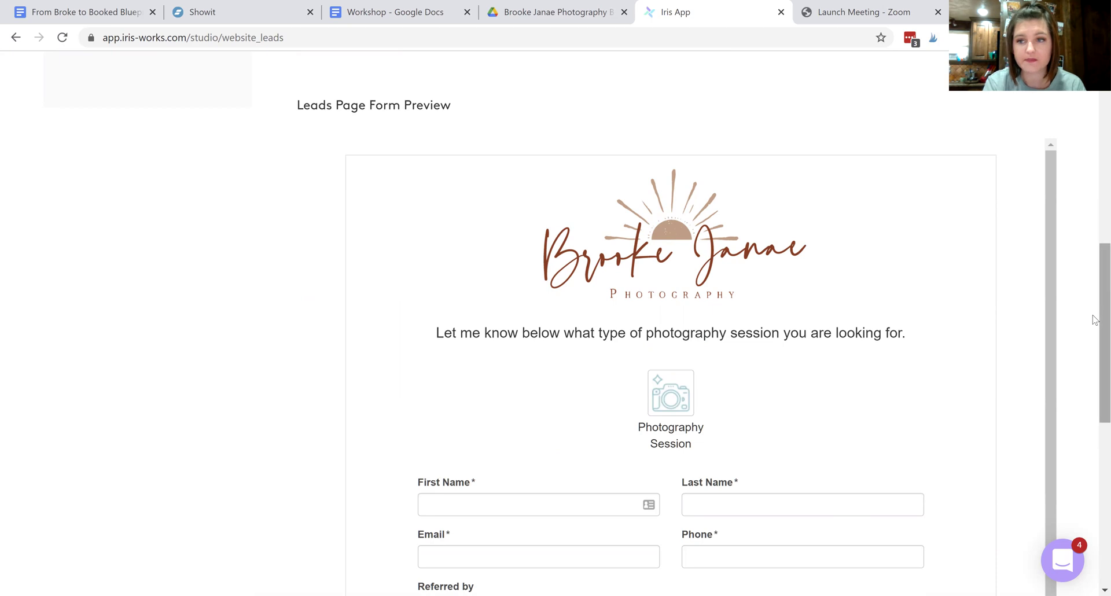
scroll(660, 398, "up", 9)
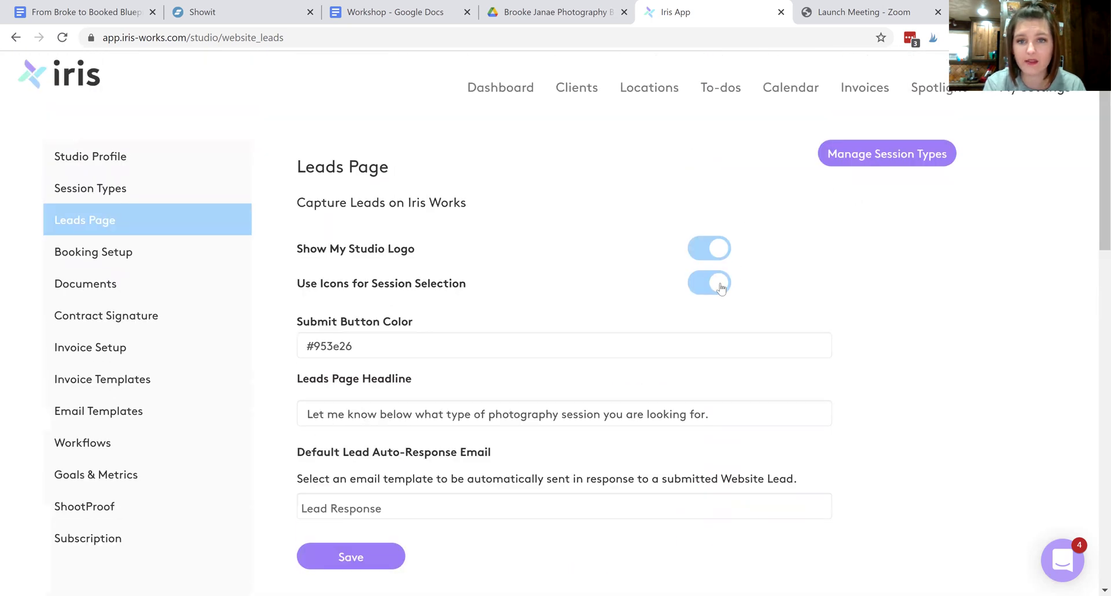
Try the lead form with icons for session selection turned off, check the form preview, and re-enable the icons
left_click(717, 282)
left_click_drag(1102, 214, 1095, 363)
scroll(672, 350, "down", 2)
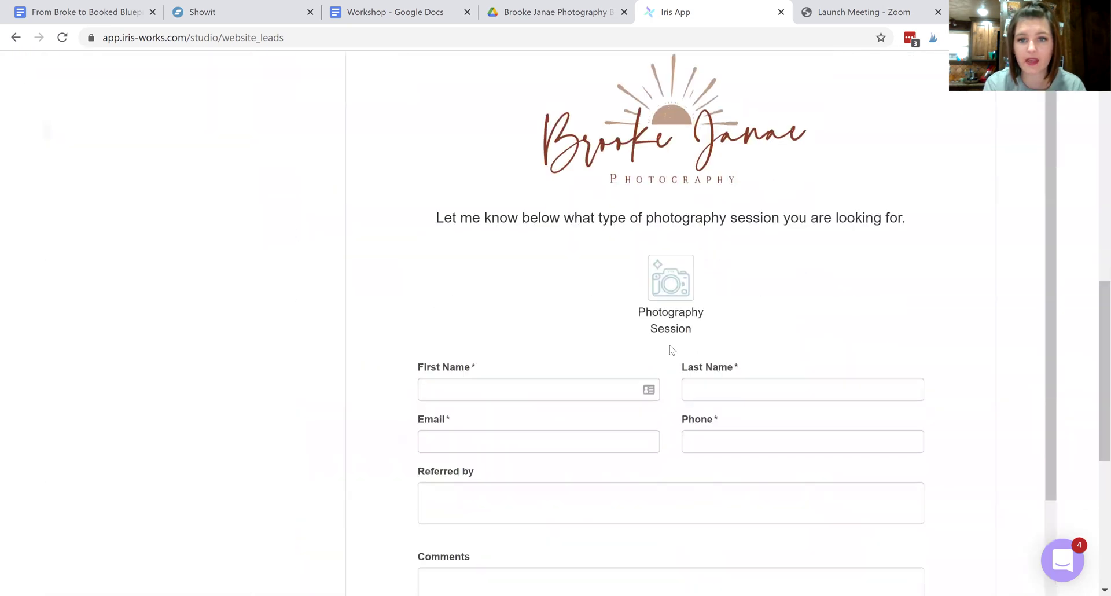
scroll(1093, 341, "up", 1)
scroll(1095, 164, "up", 10)
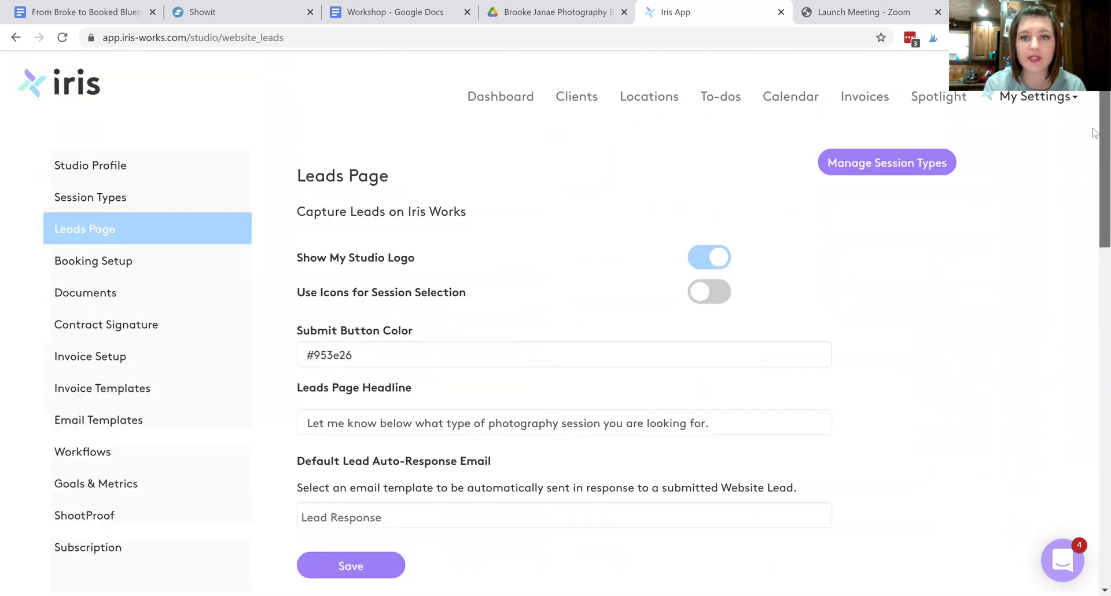
scroll(1094, 174, "down", 10)
scroll(1095, 179, "up", 8)
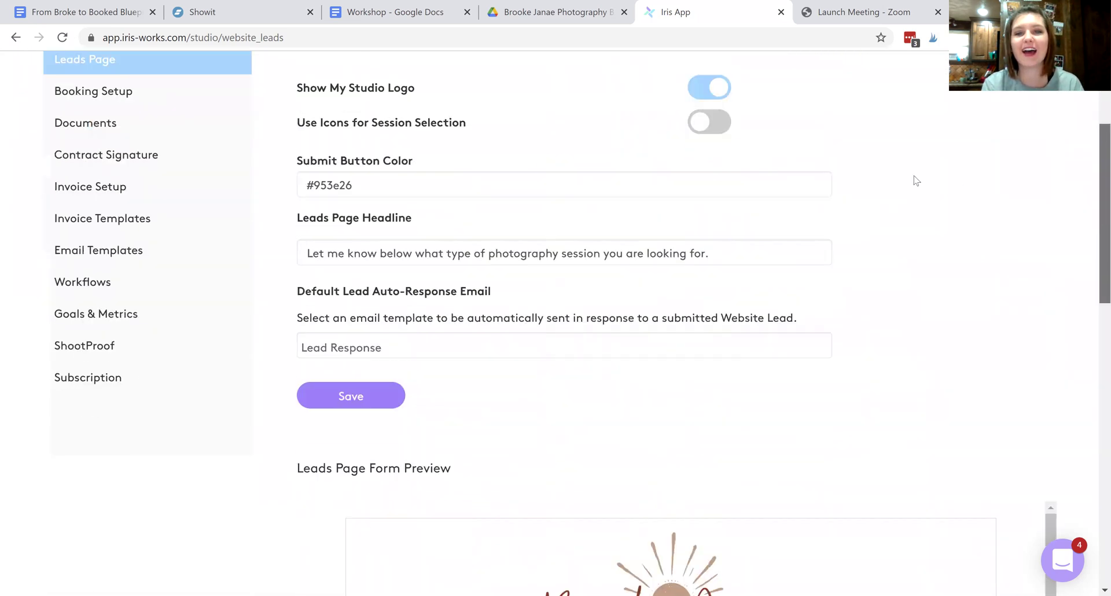
left_click(696, 126)
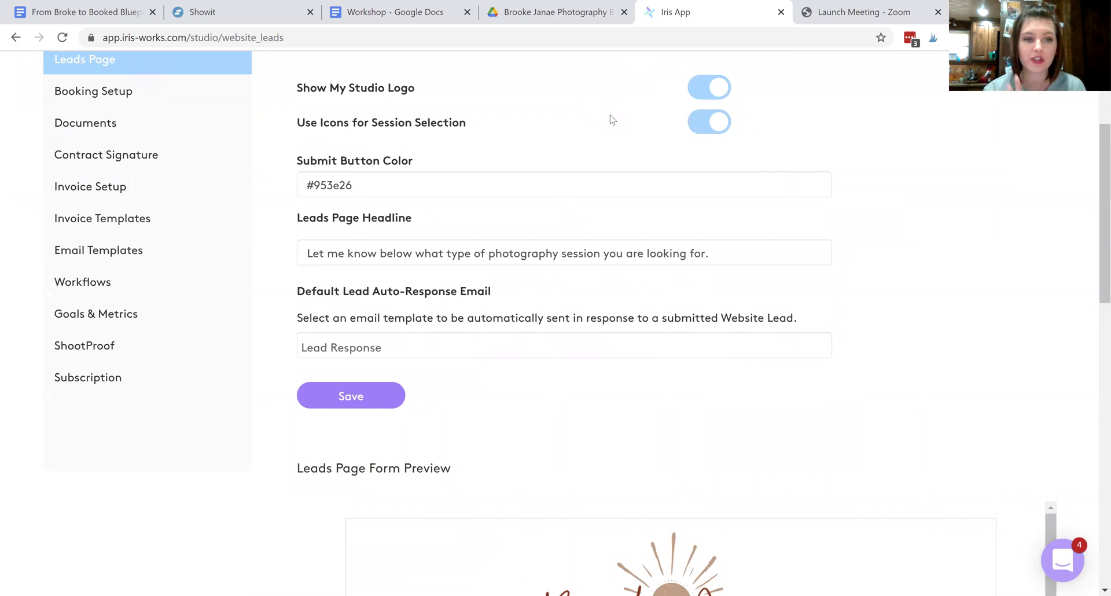
Inspect the Submit Button Color picker, close it, and place the cursor in the Leads Page Headline text
left_click(450, 183)
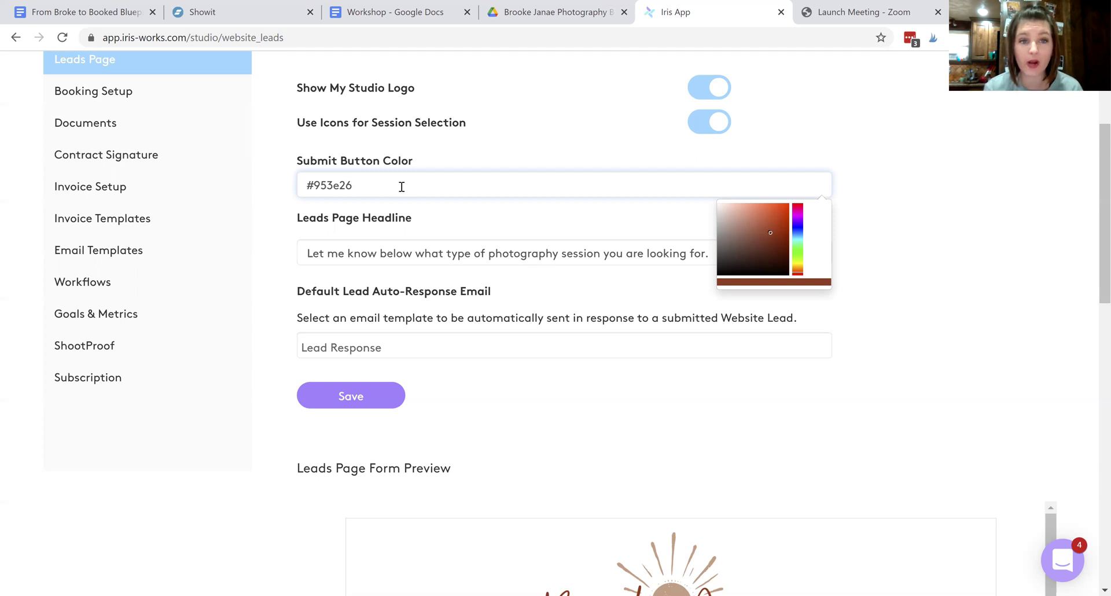
left_click(908, 245)
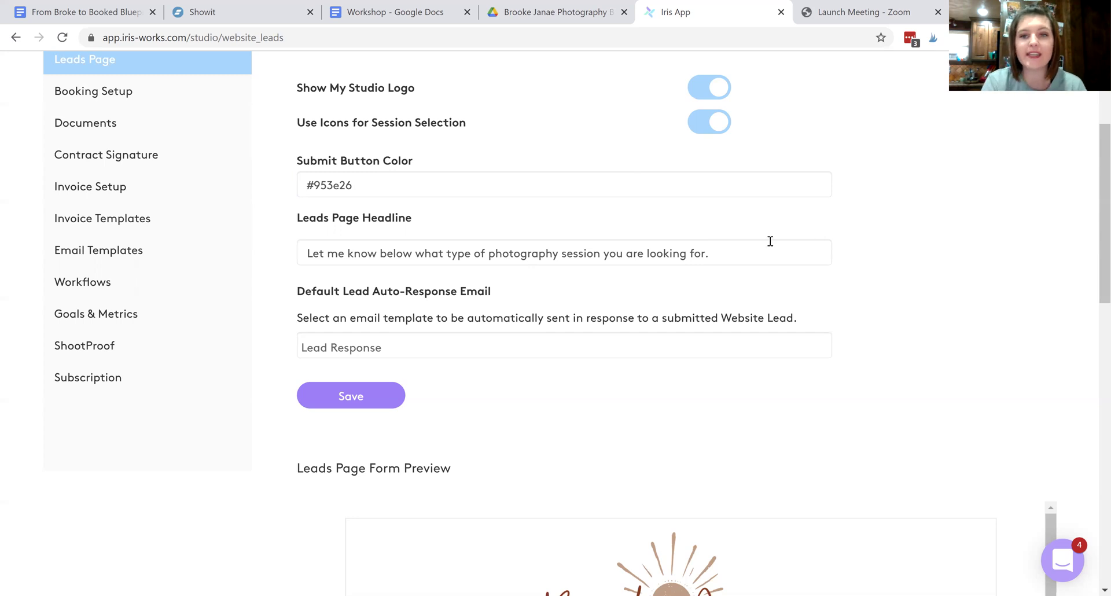
left_click(755, 252)
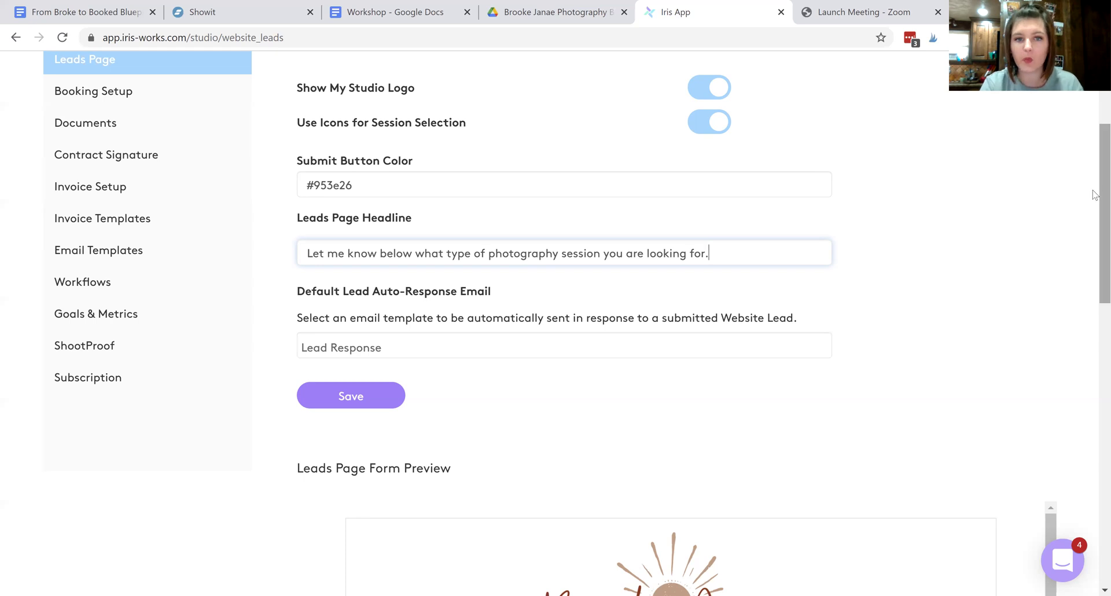
Examine the whole leads form preview, from the session icon and contact fields to the Submit button and the form's link section
scroll(1093, 302, "down", 4)
scroll(1093, 302, "down", 5)
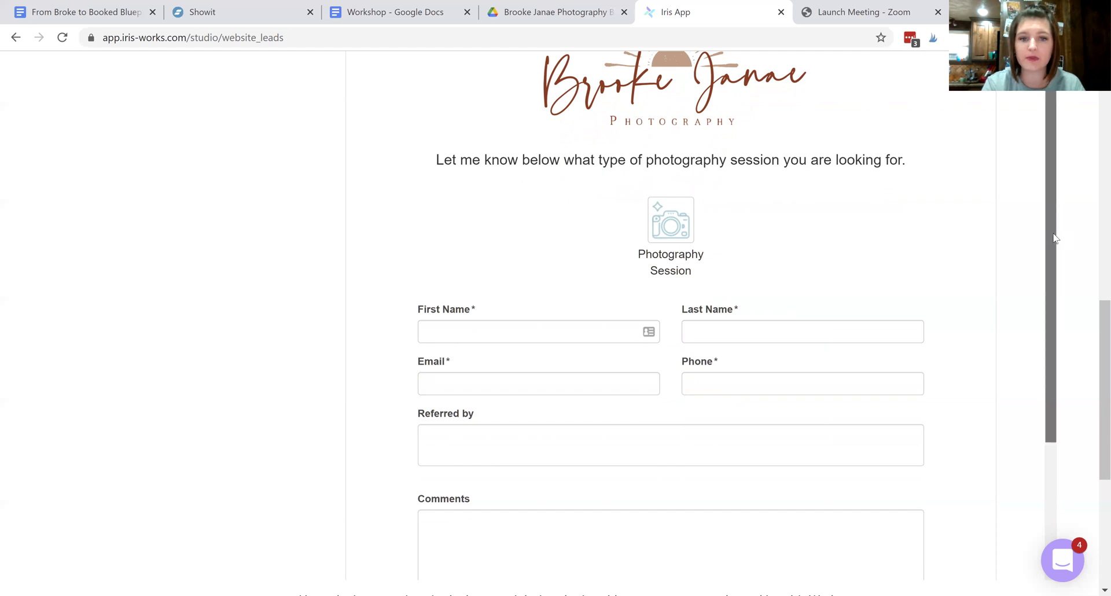
scroll(1054, 234, "down", 3)
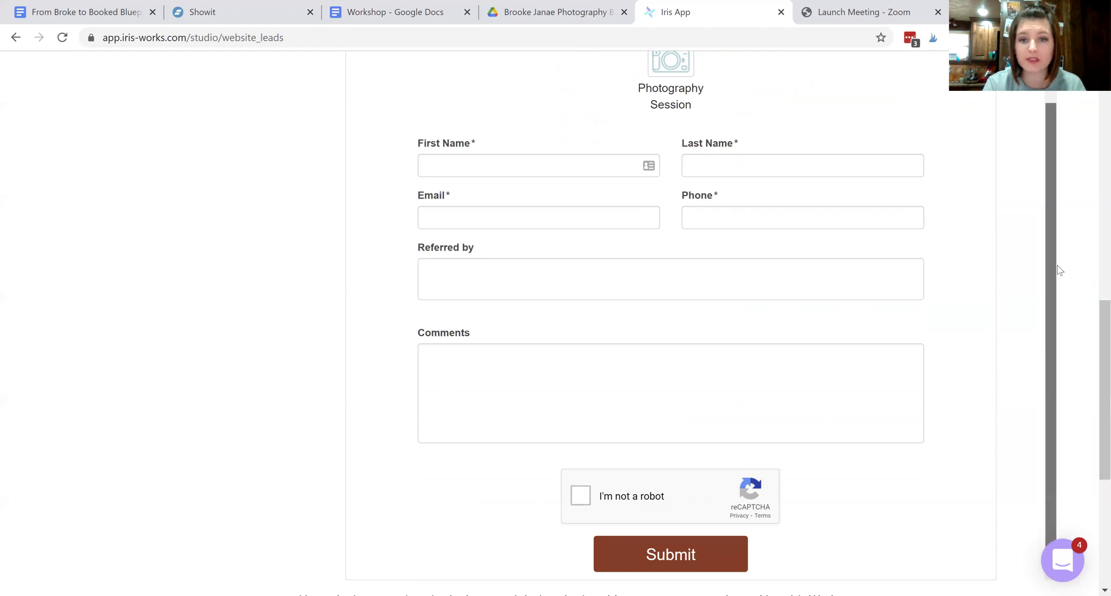
scroll(1059, 270, "up", 3)
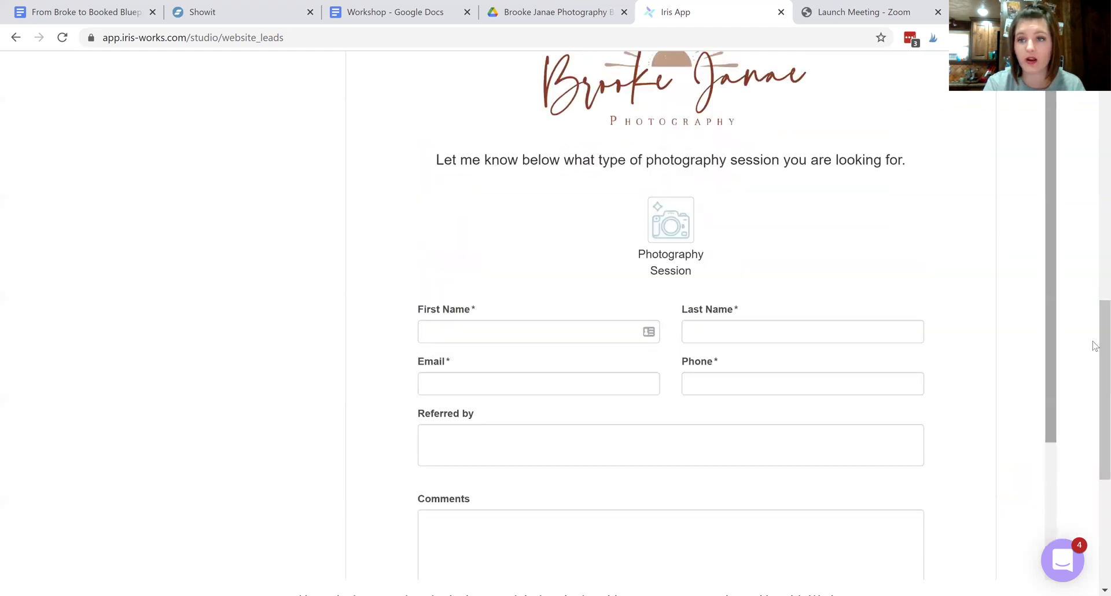
scroll(1095, 342, "up", 2)
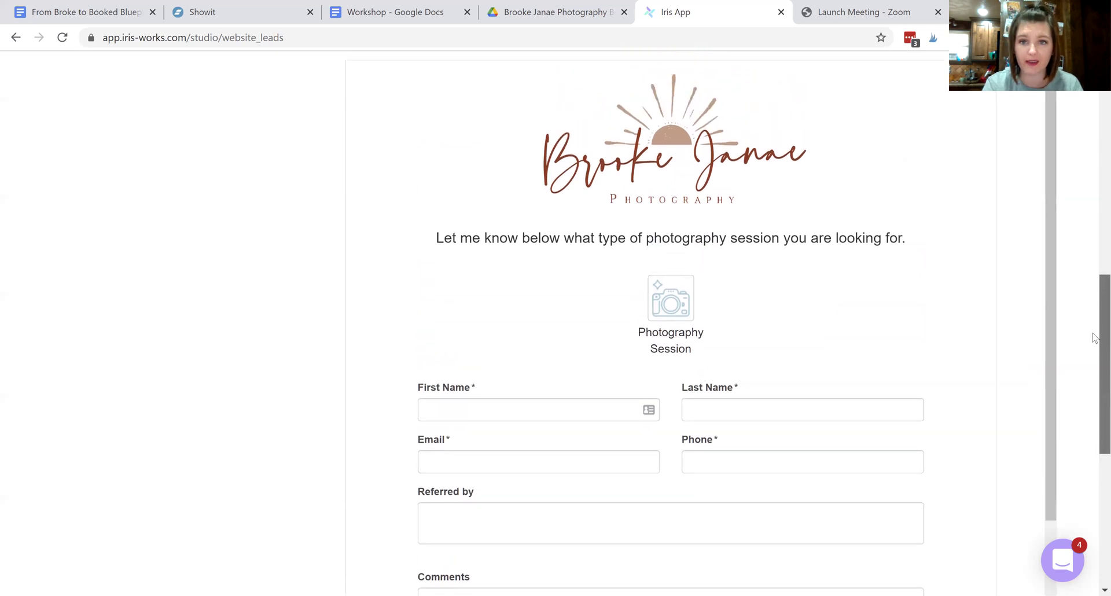
scroll(1093, 357, "down", 4)
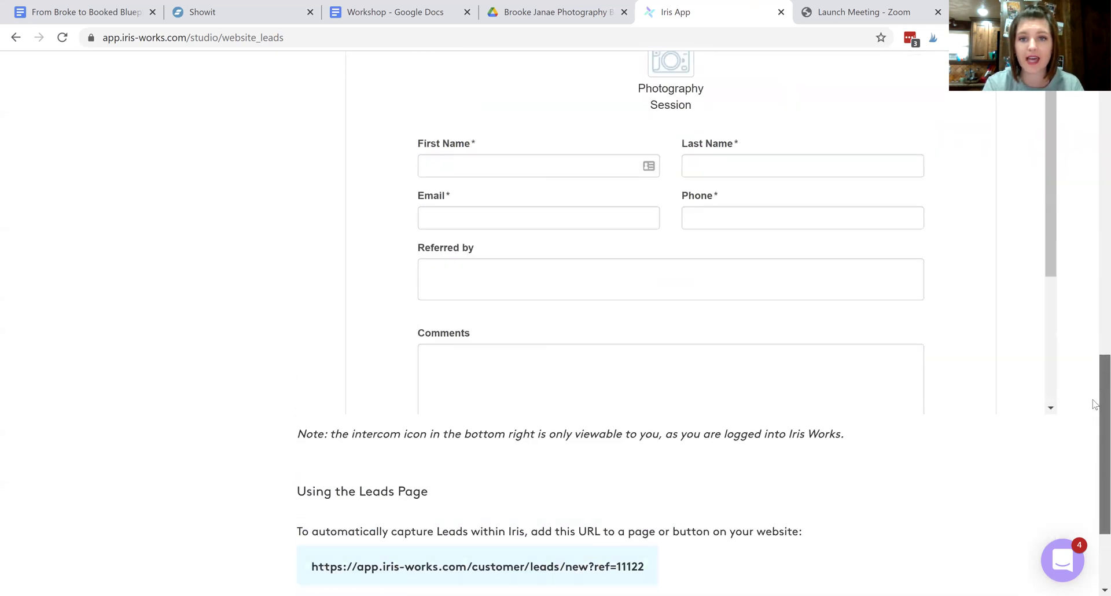
Open the email templates list, find the Lead Response template with the subject "Re: Photography Services" and preview it
scroll(1093, 403, "up", 10)
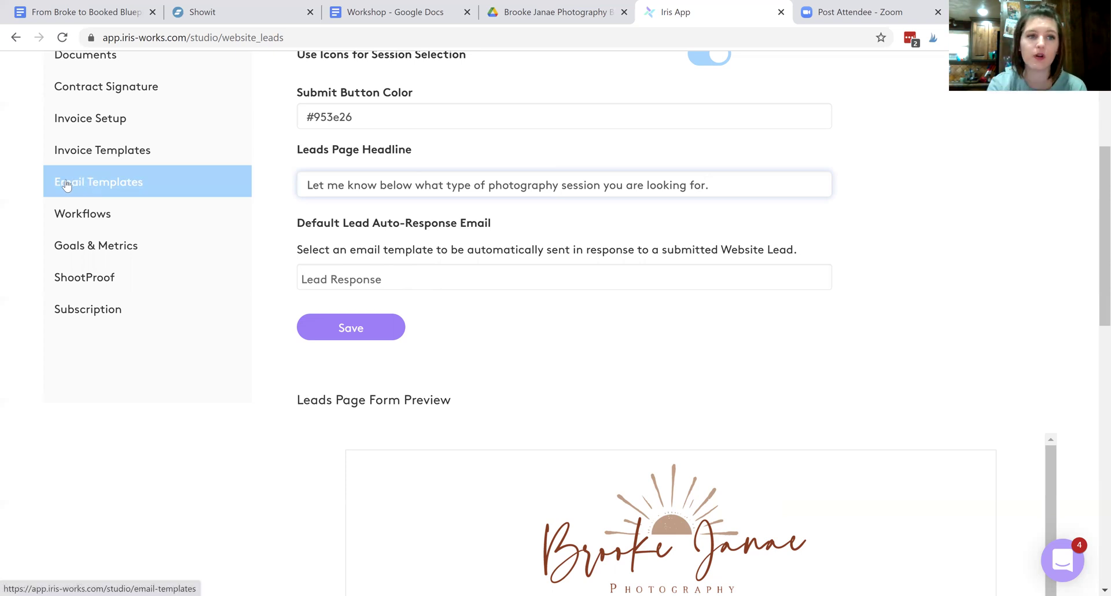
left_click(121, 185)
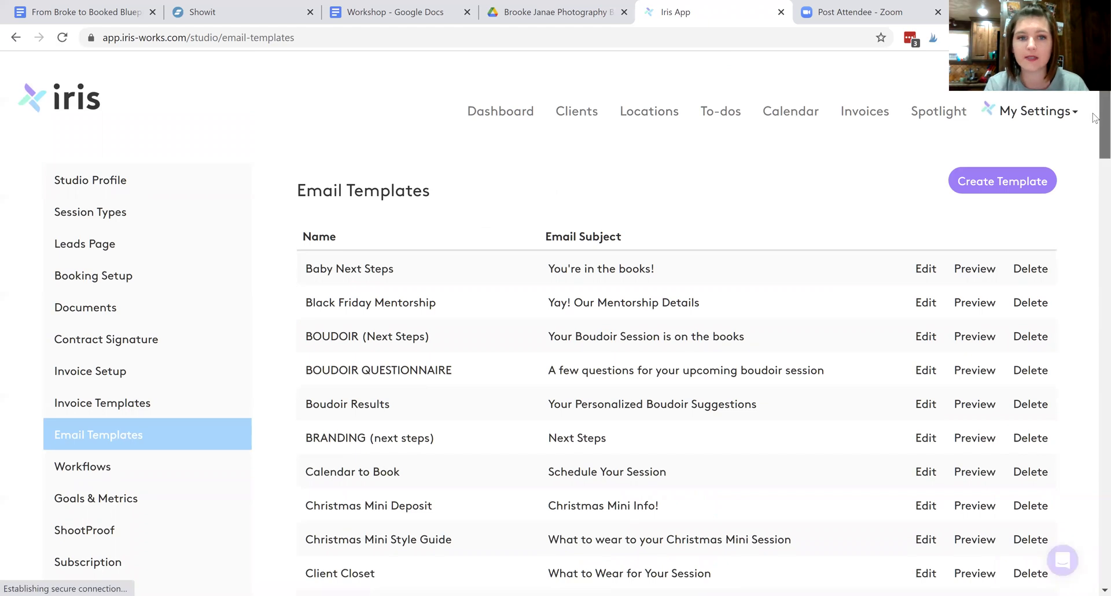
scroll(1095, 130, "down", 3)
scroll(1095, 130, "down", 6)
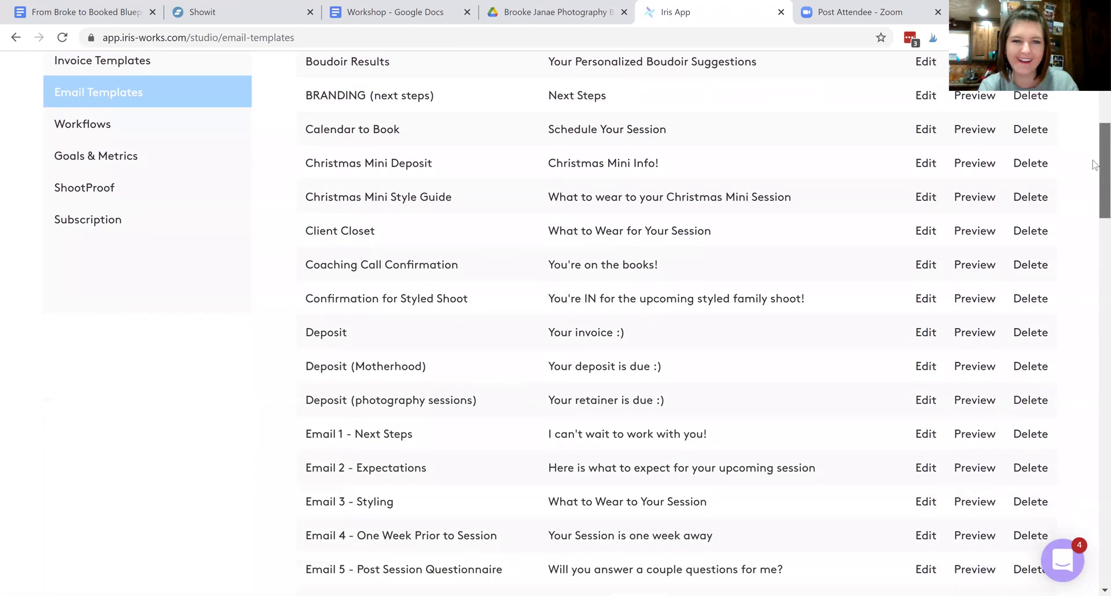
scroll(1092, 190, "down", 3)
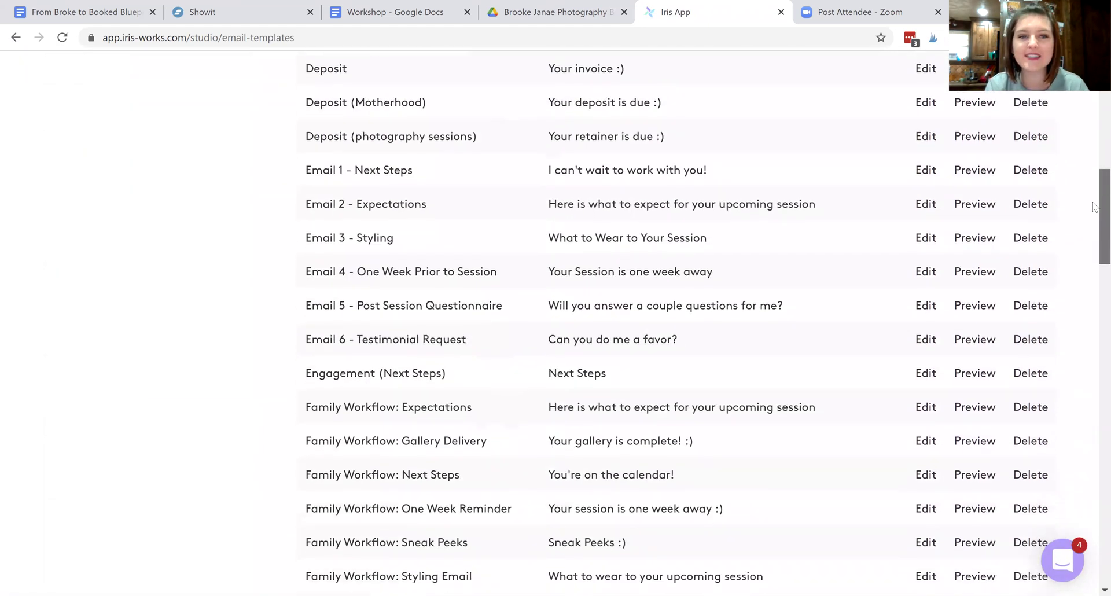
scroll(1093, 273, "down", 9)
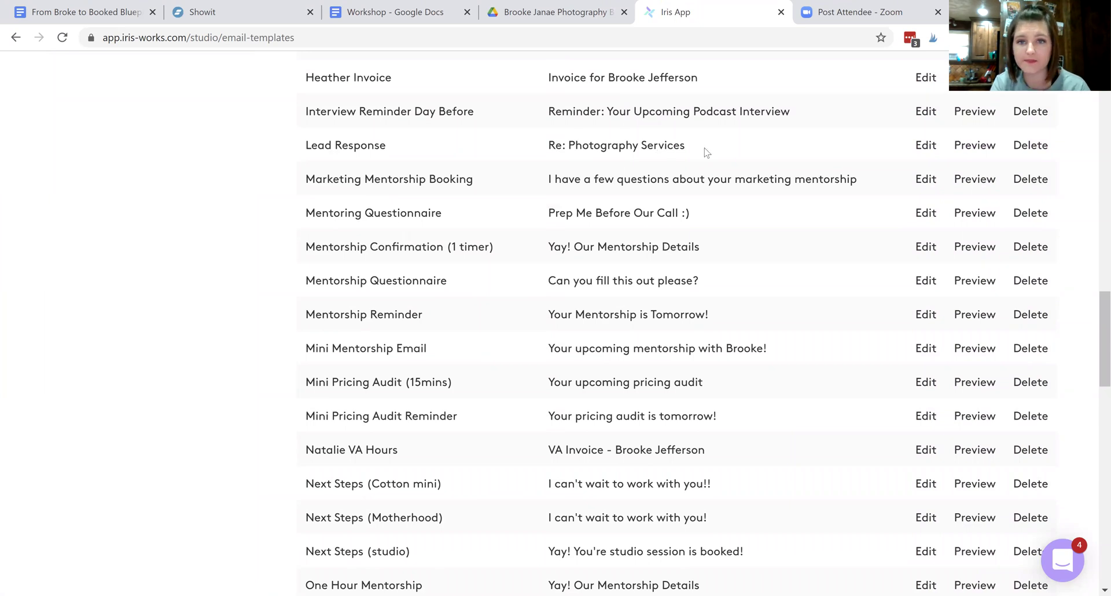
left_click_drag(703, 148, 531, 149)
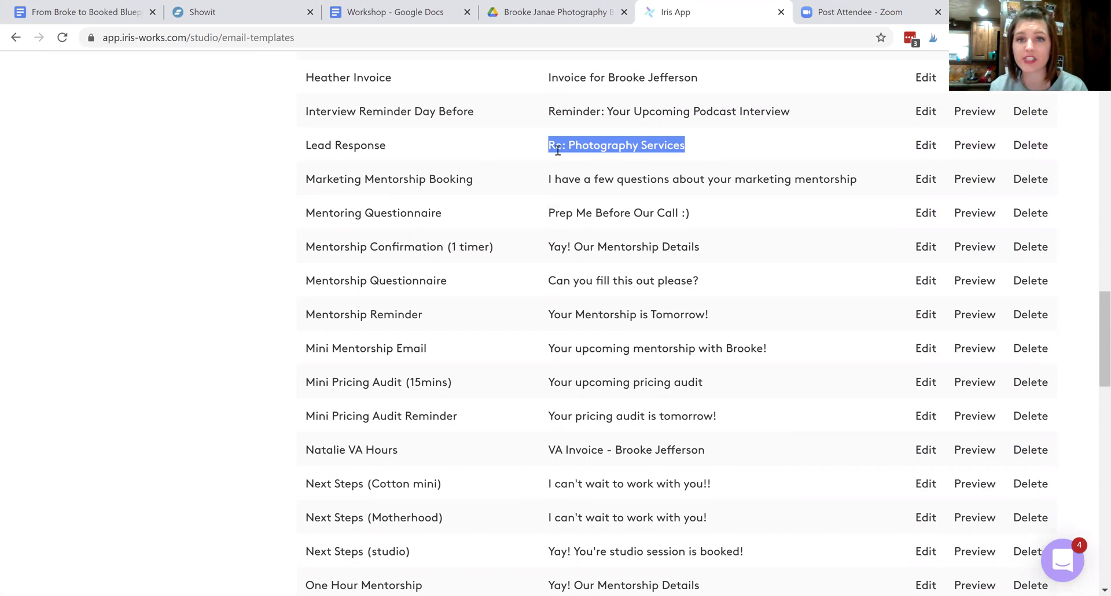
left_click(707, 153)
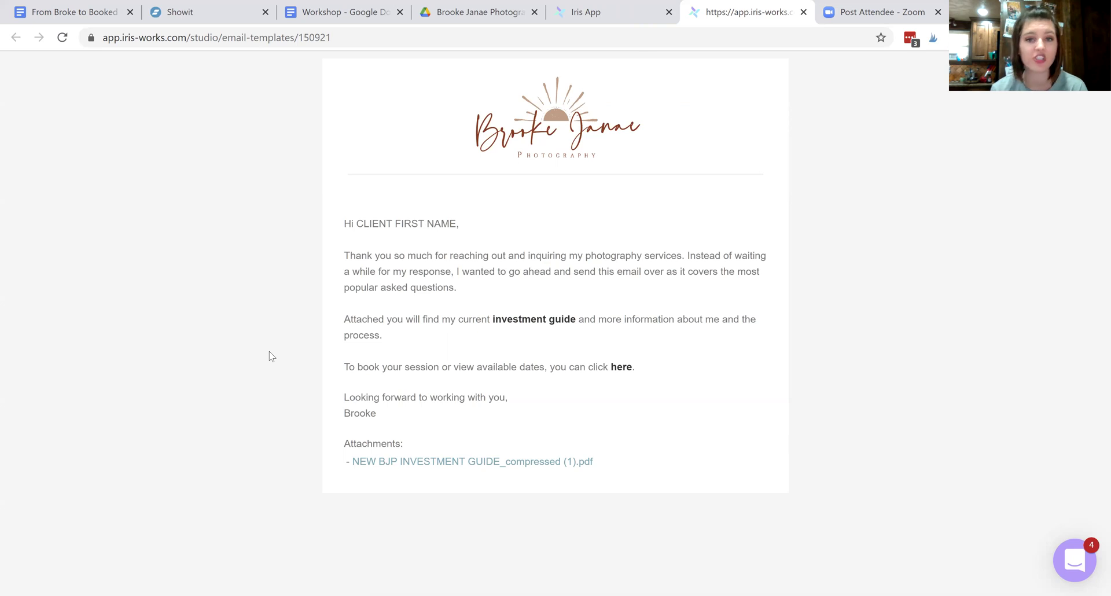
Return to the Leads Page settings and copy the link address of the lead capture URL under Using the Leads Page
left_click(556, 17)
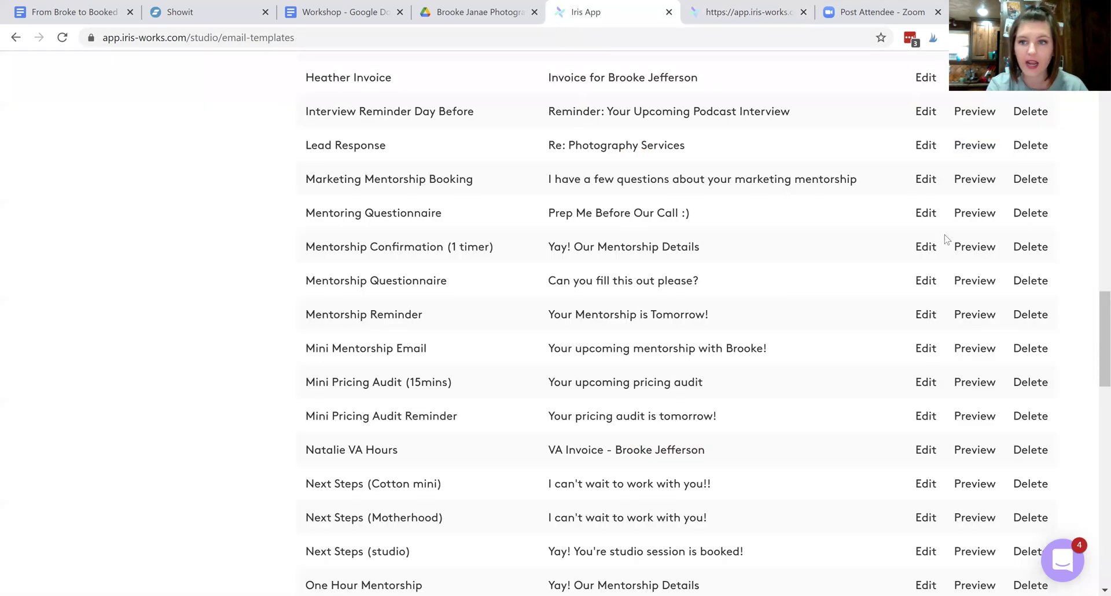
left_click_drag(1095, 315, 1095, 194)
scroll(1095, 194, "up", 10)
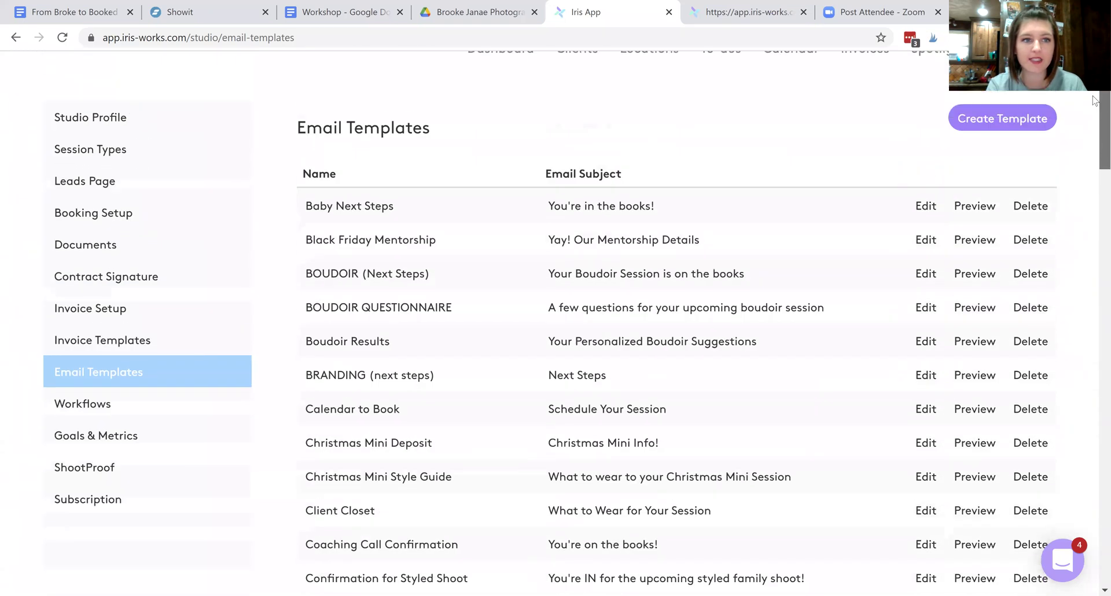
left_click(151, 181)
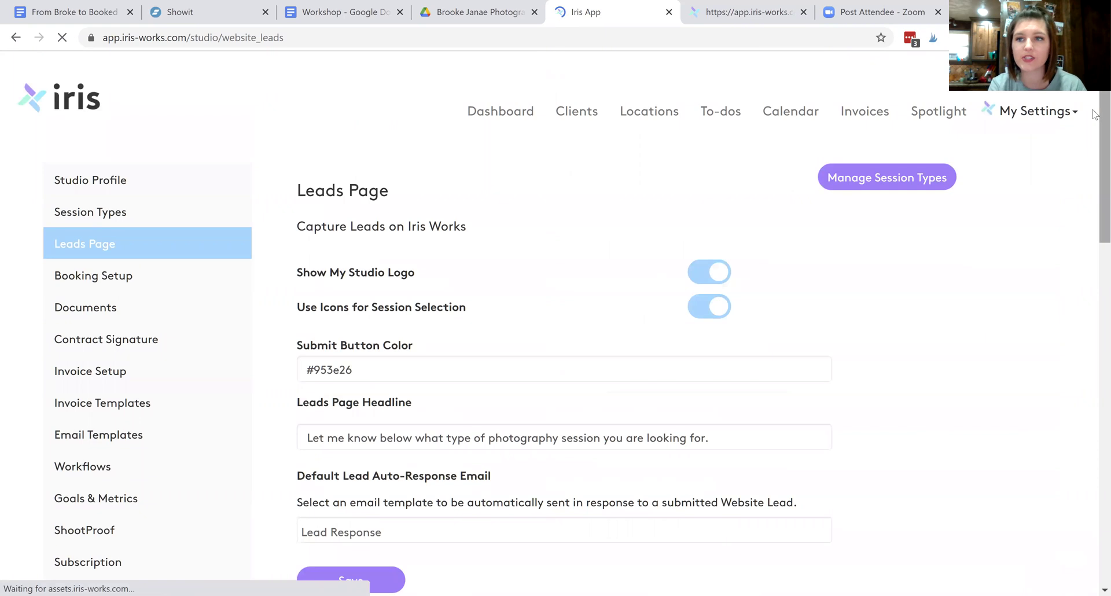
left_click_drag(1095, 173, 1095, 518)
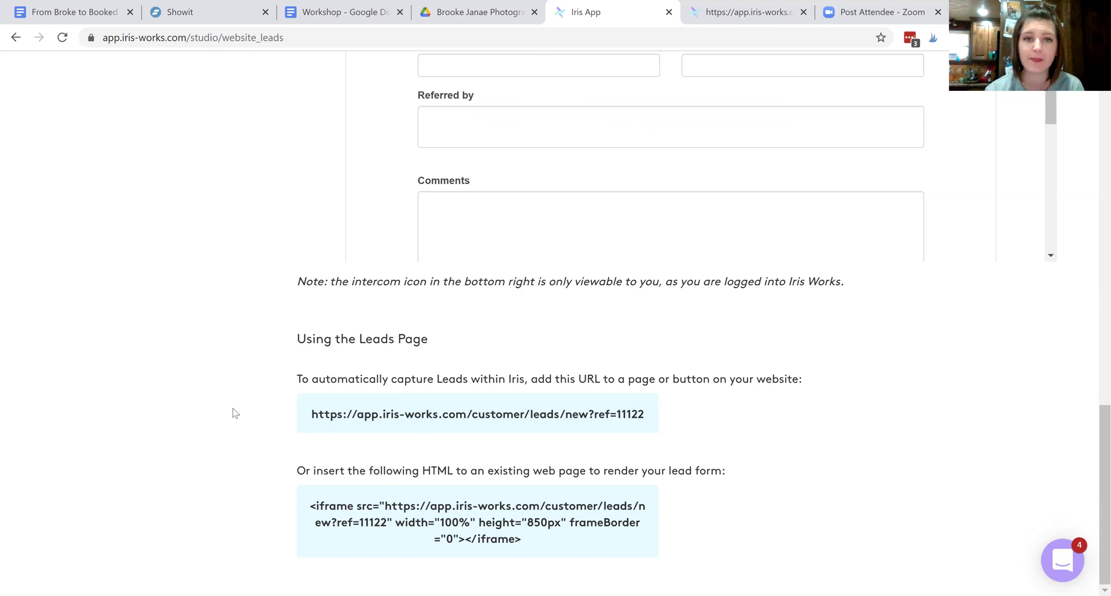
right_click(424, 416)
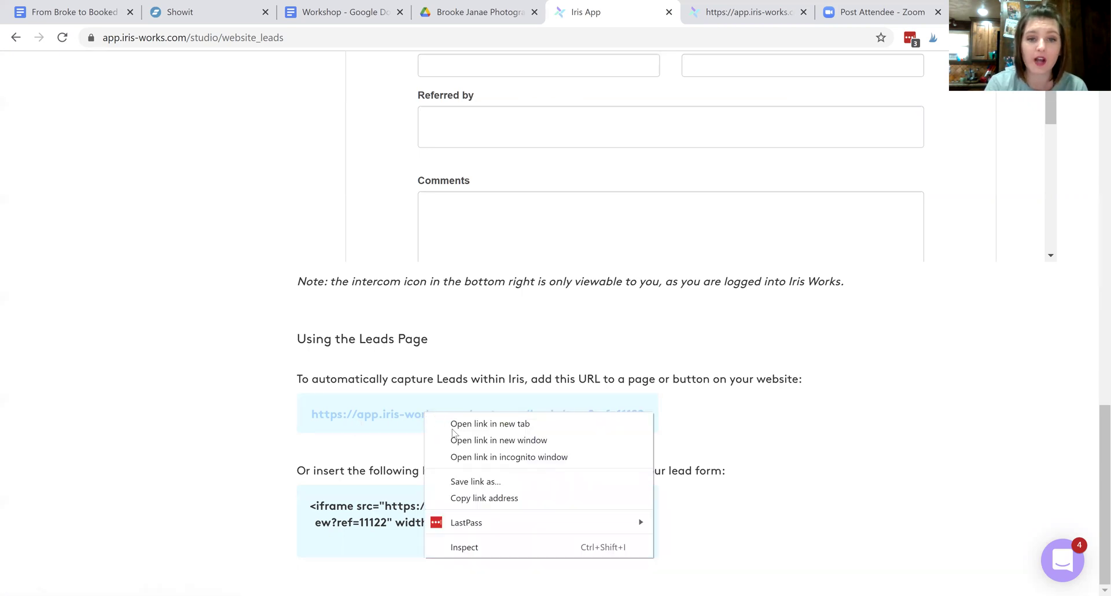
left_click(489, 498)
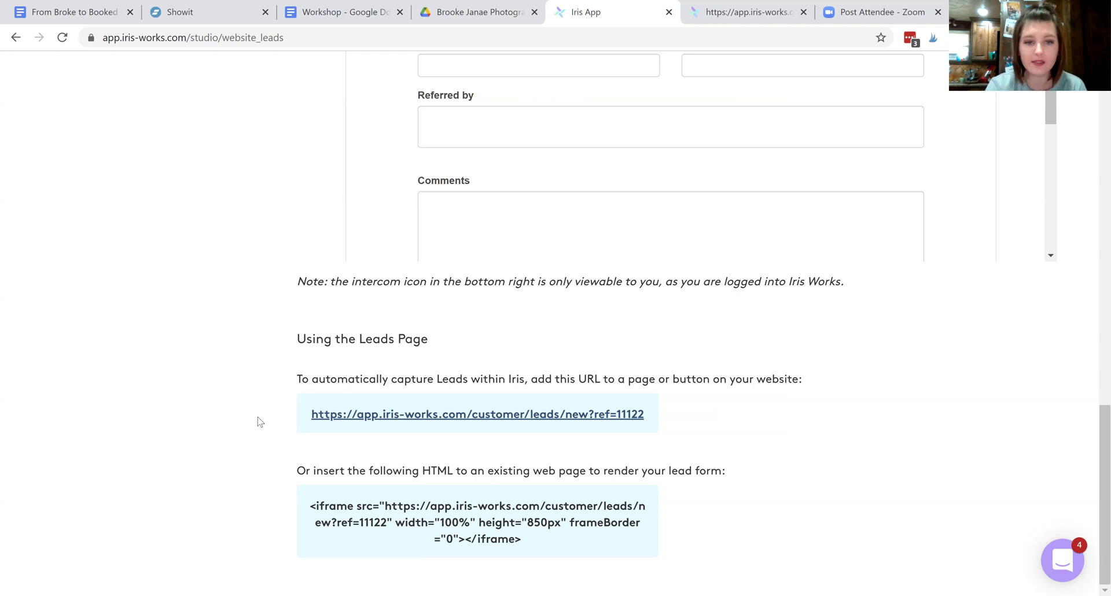
Open the lead capture URL and review the live inquiry form down to its Submit button
left_click(409, 417)
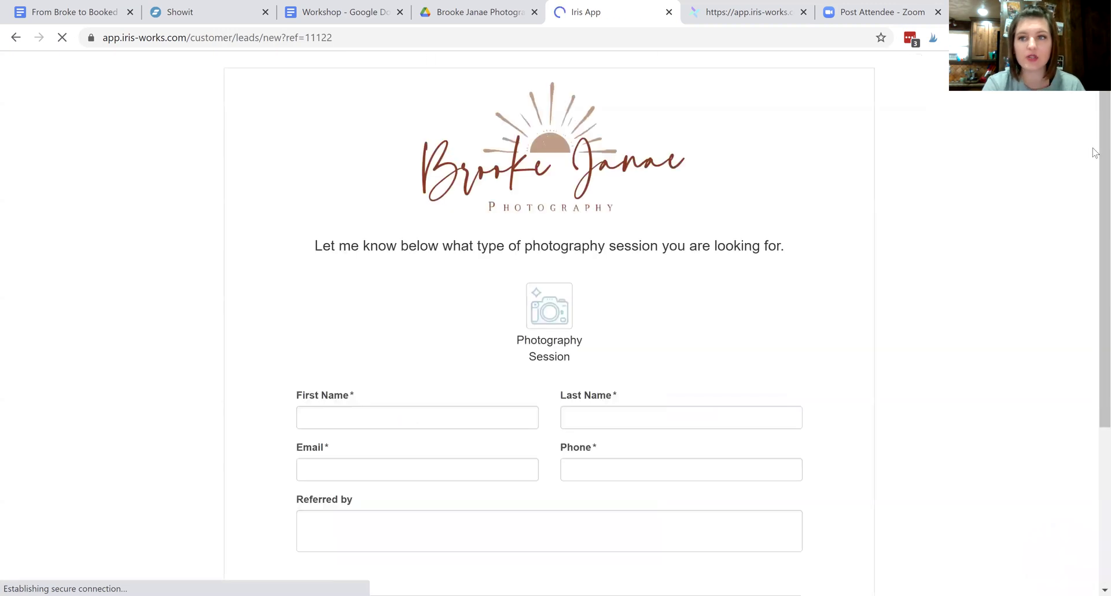
scroll(1095, 151, "down", 5)
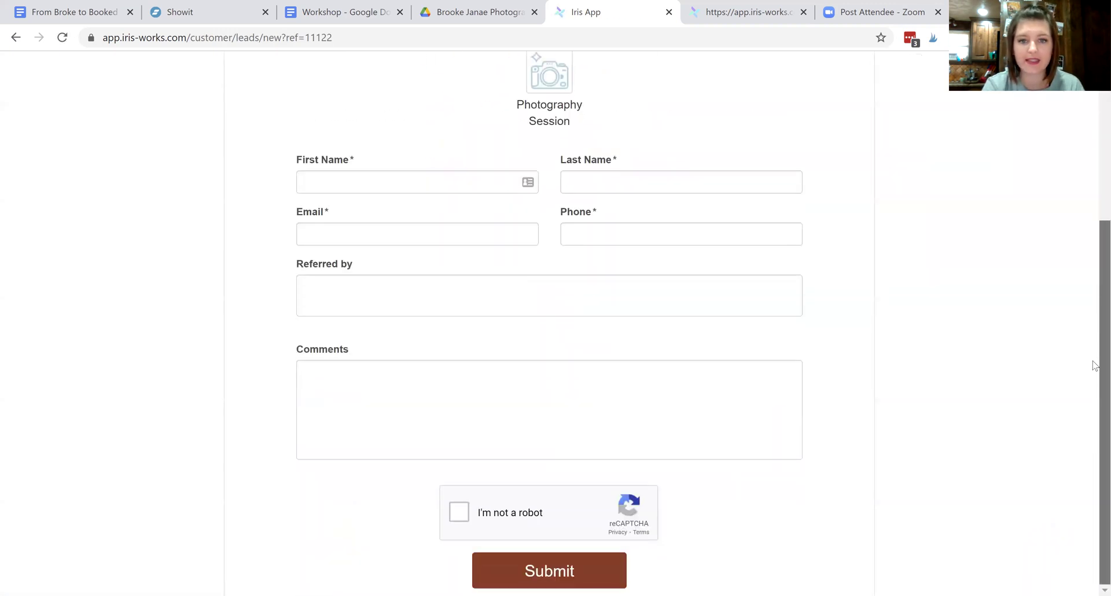
scroll(1093, 365, "up", 5)
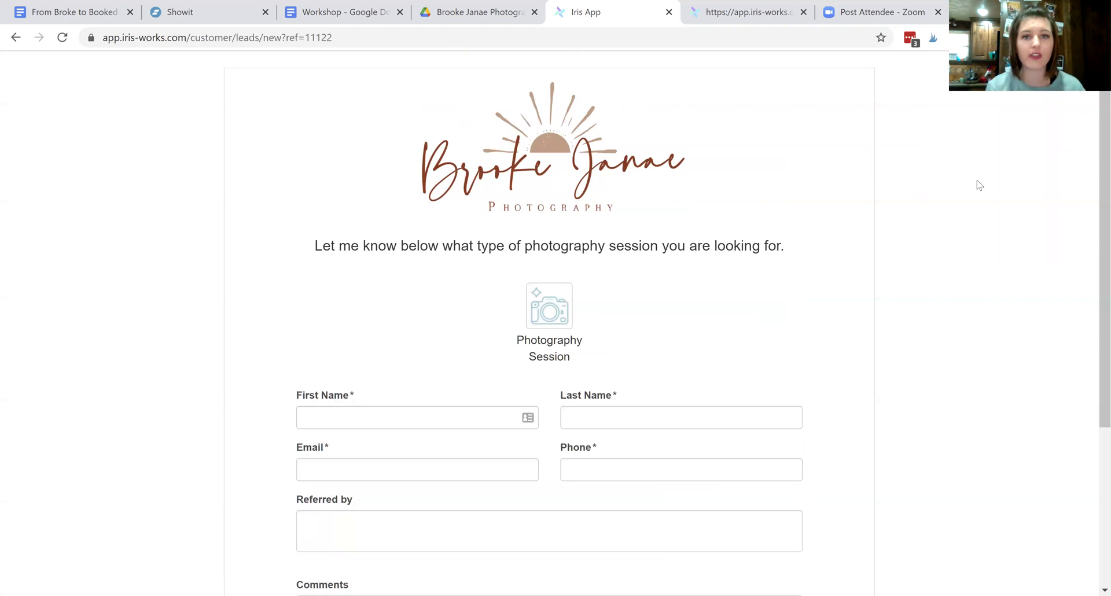